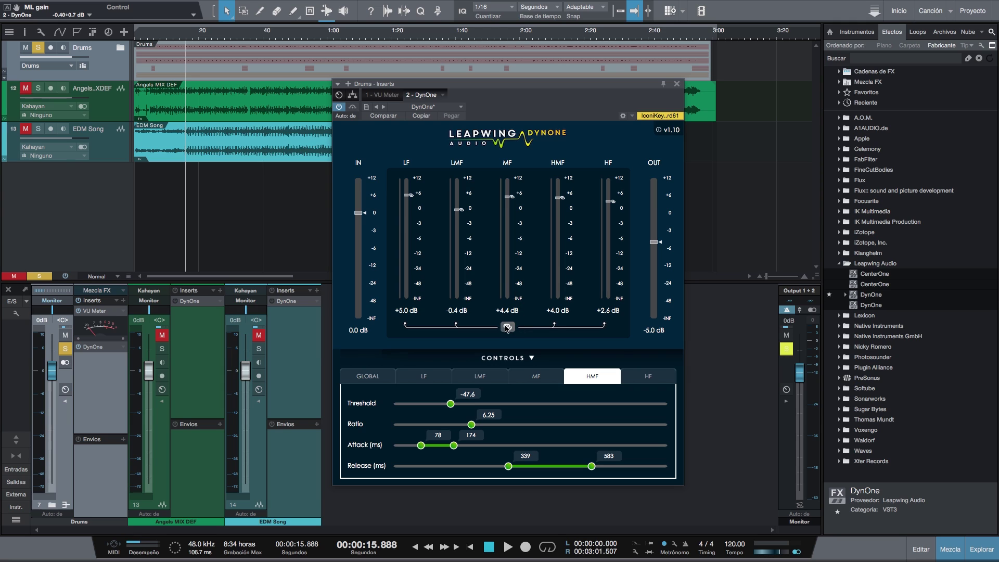
# Step: Lower the linked DynOne band gains by 1 dB, bringing LMF to -1.4 dB, and audition the drums
pyautogui.click(508, 327)
pyautogui.moveTo(459, 210)
pyautogui.mouseDown()
pyautogui.moveTo(460, 254)
pyautogui.moveTo(460, 222)
pyautogui.mouseUp()
pyautogui.moveTo(460, 218); pyautogui.dragTo(459, 215)
pyautogui.click(507, 327)
pyautogui.click(512, 328)
pyautogui.press('space')
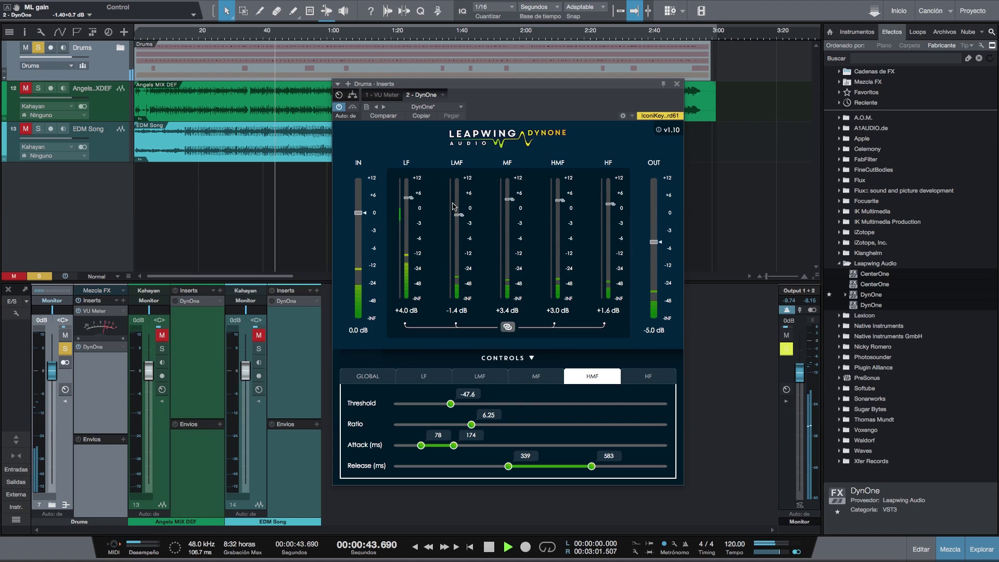
pyautogui.press('space')
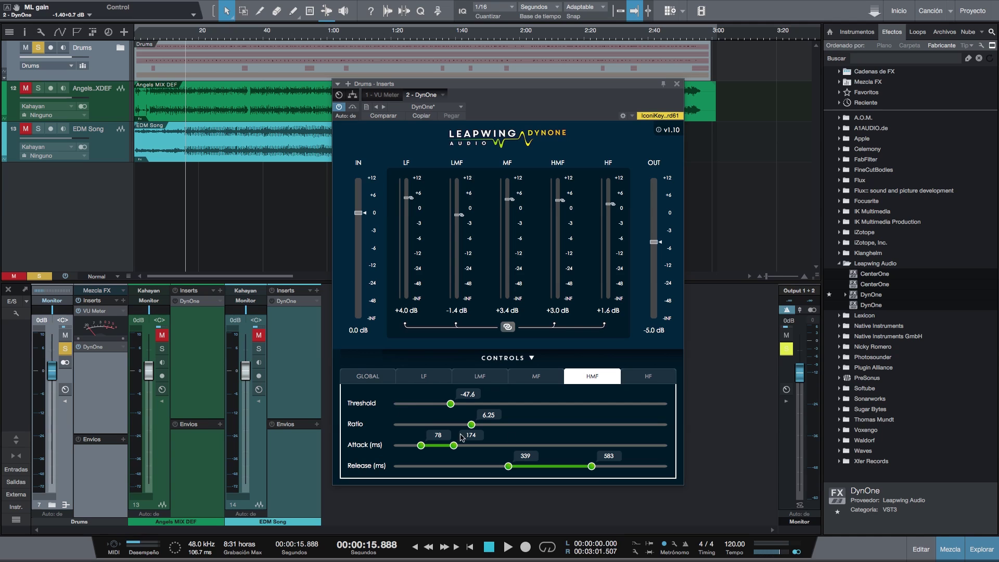
# Step: Collapse and expand DynOne's controls section, and display its global settings
pyautogui.click(514, 360)
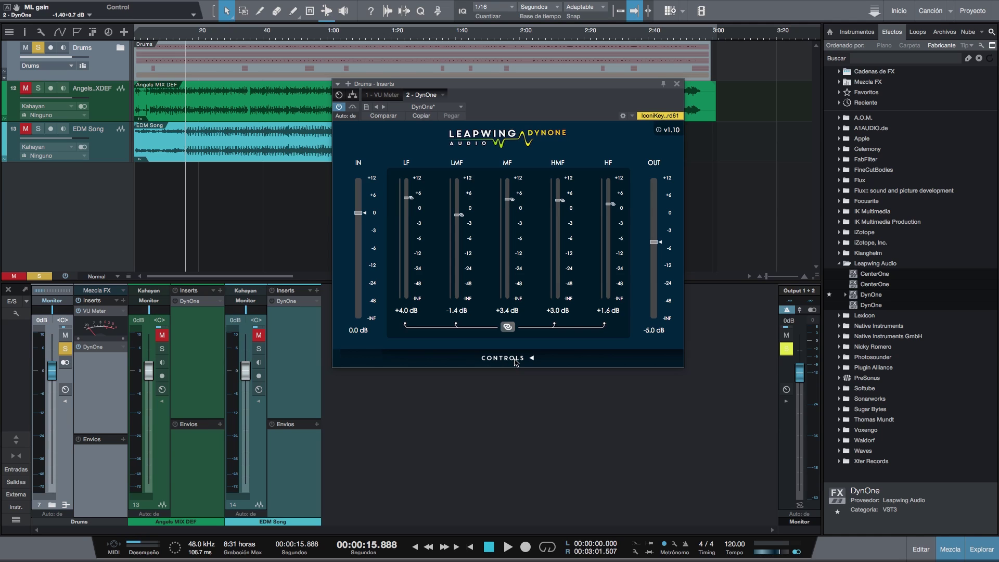
pyautogui.click(525, 360)
pyautogui.click(526, 359)
pyautogui.click(525, 360)
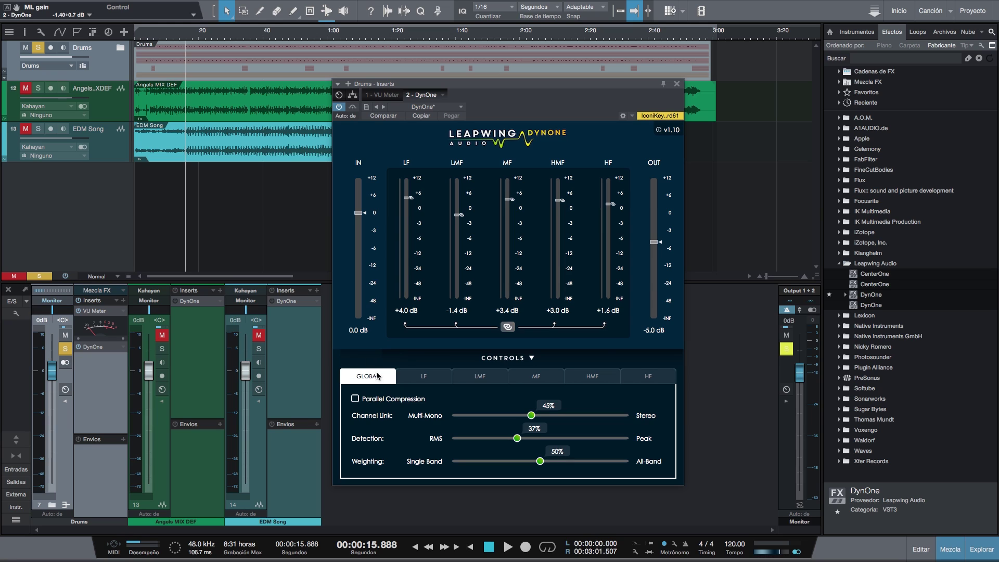
# Step: Try the LF band's ratio at 0.80 and different attack ranges, including 86 to 129 ms, restoring the original settings
pyautogui.click(430, 378)
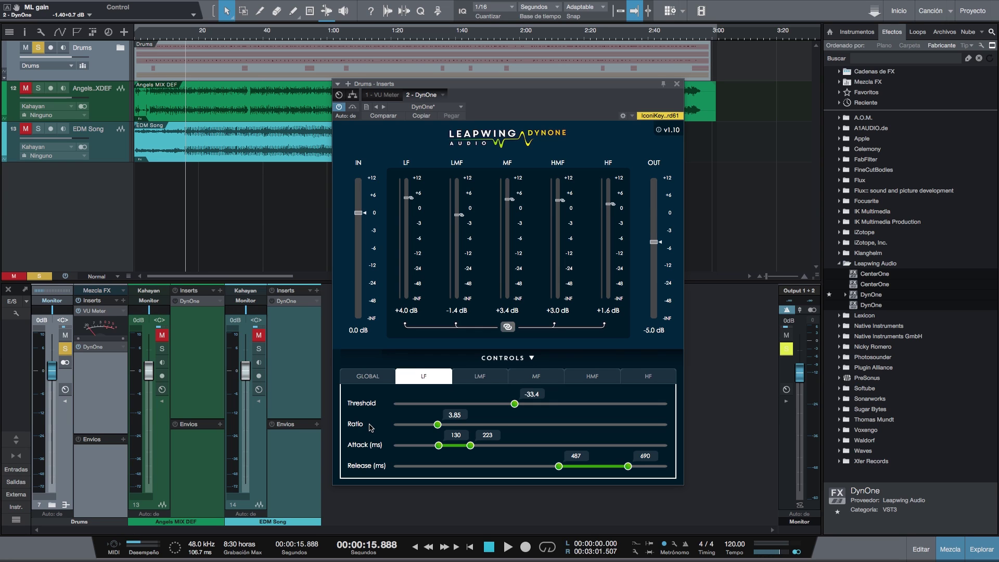
pyautogui.moveTo(437, 425); pyautogui.dragTo(387, 432)
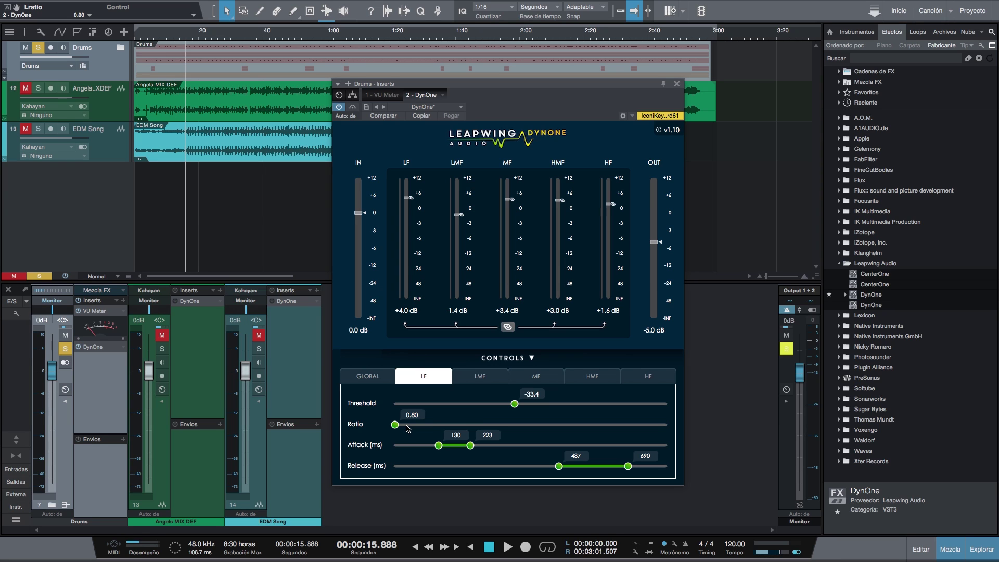
pyautogui.scroll(5, 407, 428)
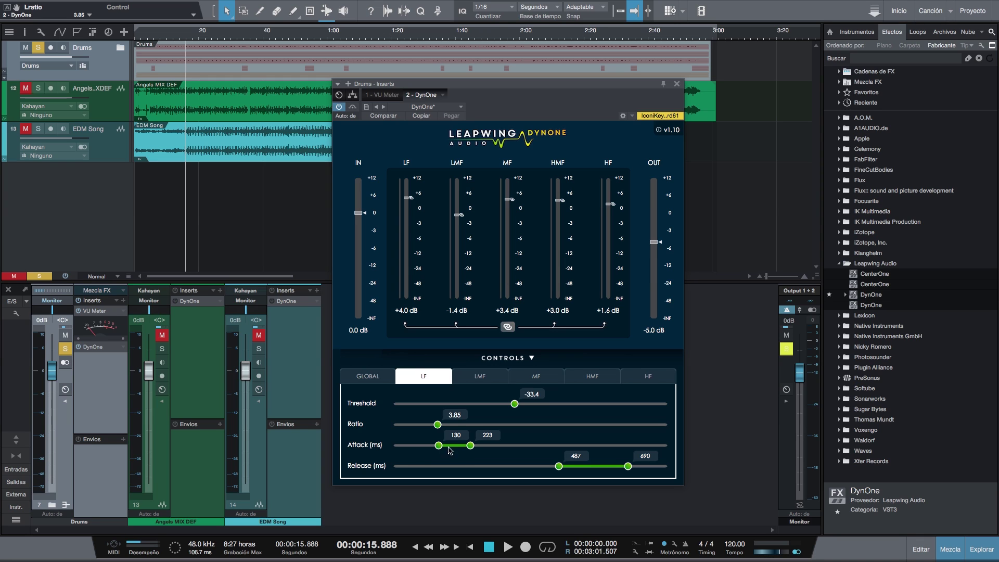
pyautogui.moveTo(471, 450); pyautogui.dragTo(436, 450)
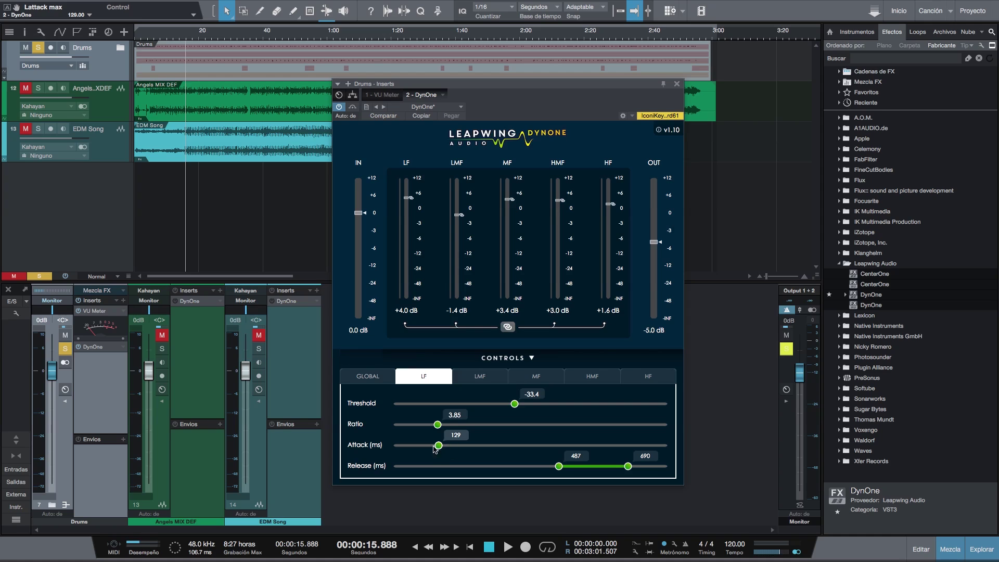
pyautogui.moveTo(438, 446); pyautogui.dragTo(424, 447)
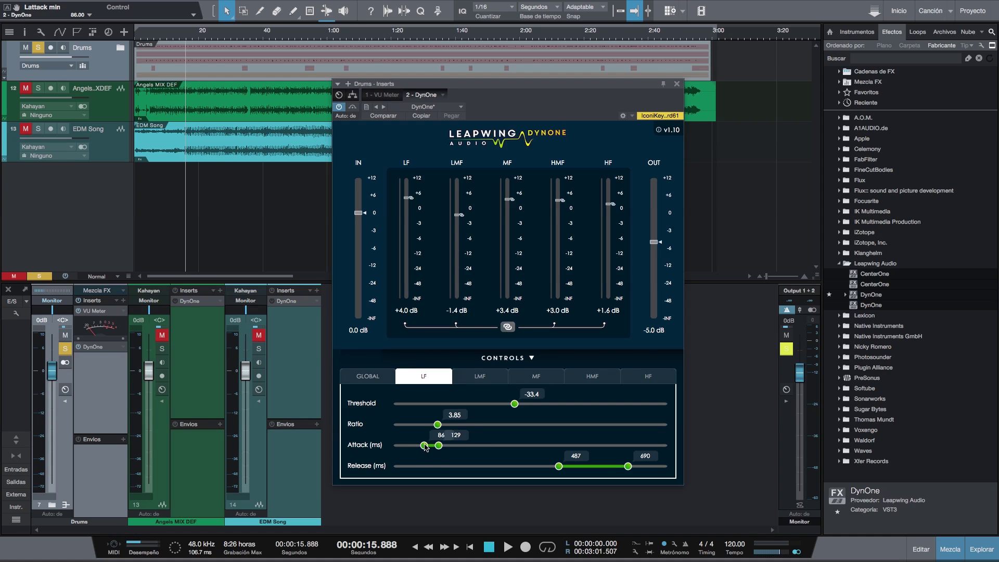
pyautogui.moveTo(424, 447); pyautogui.dragTo(363, 448)
pyautogui.moveTo(439, 445); pyautogui.dragTo(667, 446)
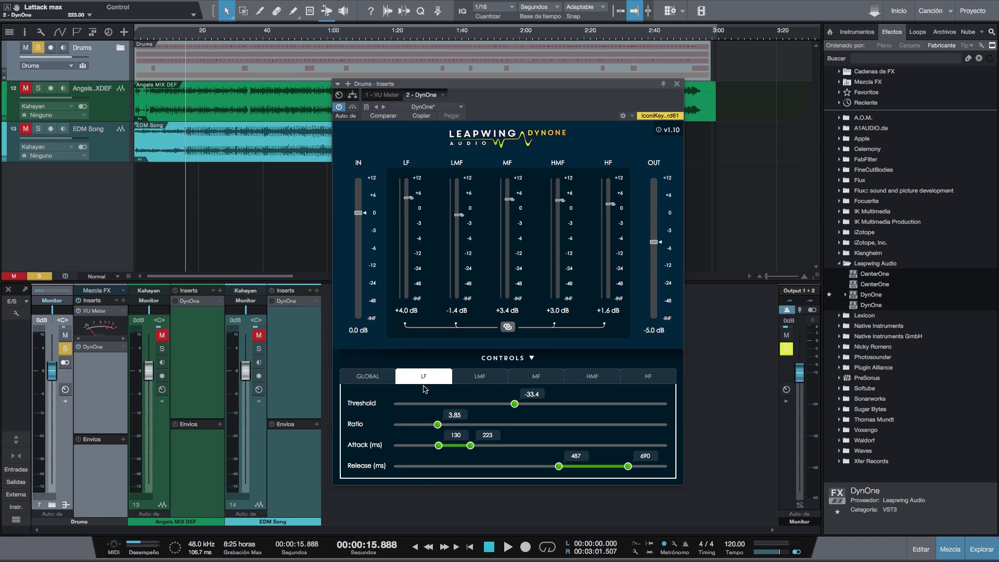
# Step: Review the threshold, ratio, attack and release settings of the LMF, MF, HMF and HF bands
pyautogui.click(476, 378)
pyautogui.click(546, 378)
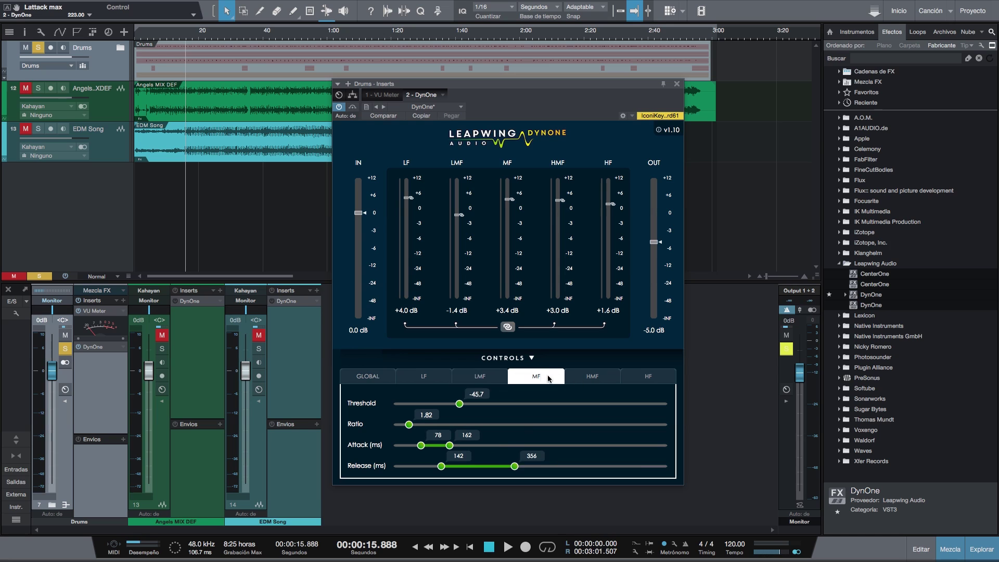
pyautogui.click(607, 383)
pyautogui.click(655, 381)
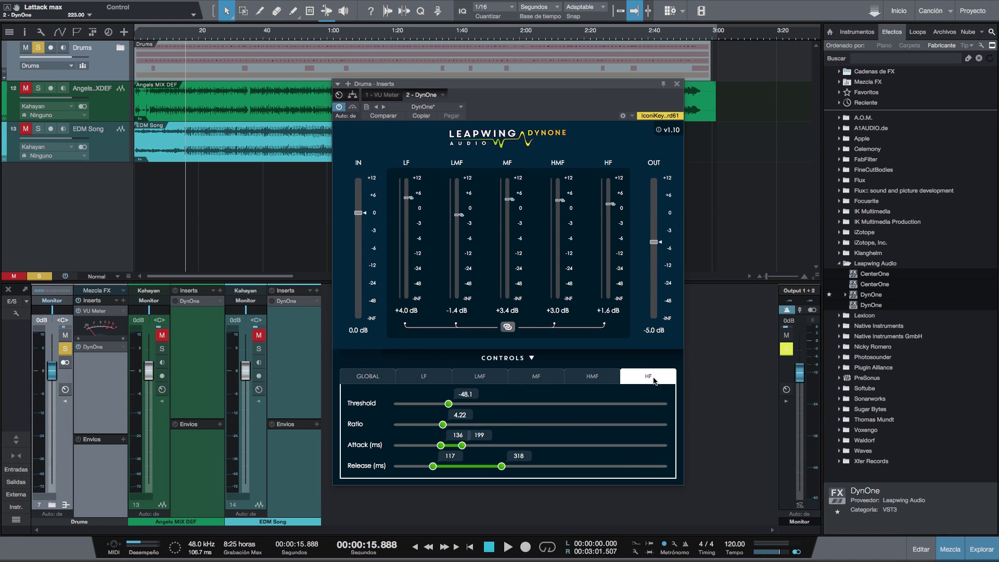
# Step: Try the global channel link at 100% stereo and towards multi-mono, and restore it to 45%
pyautogui.click(372, 383)
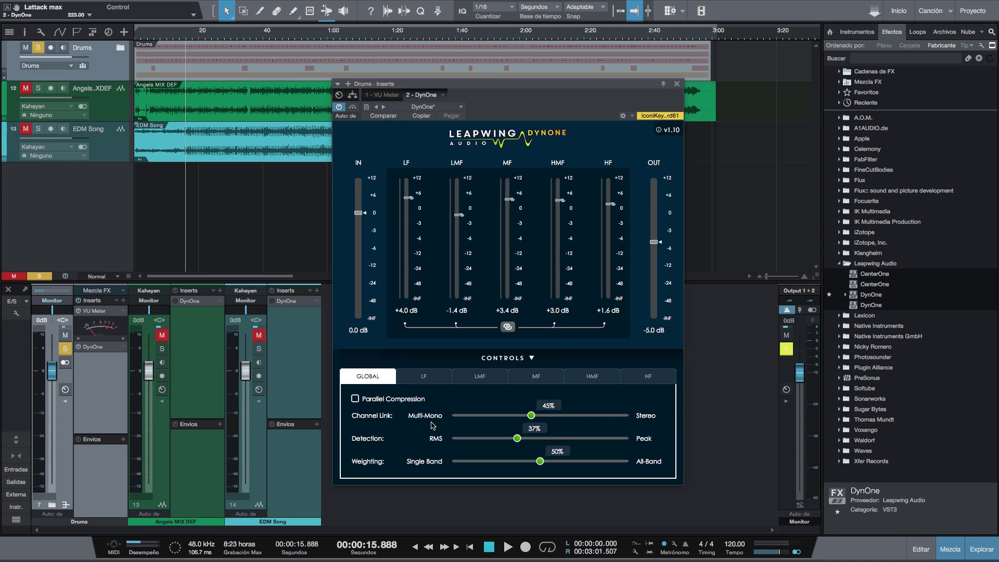
pyautogui.moveTo(531, 416); pyautogui.dragTo(654, 416)
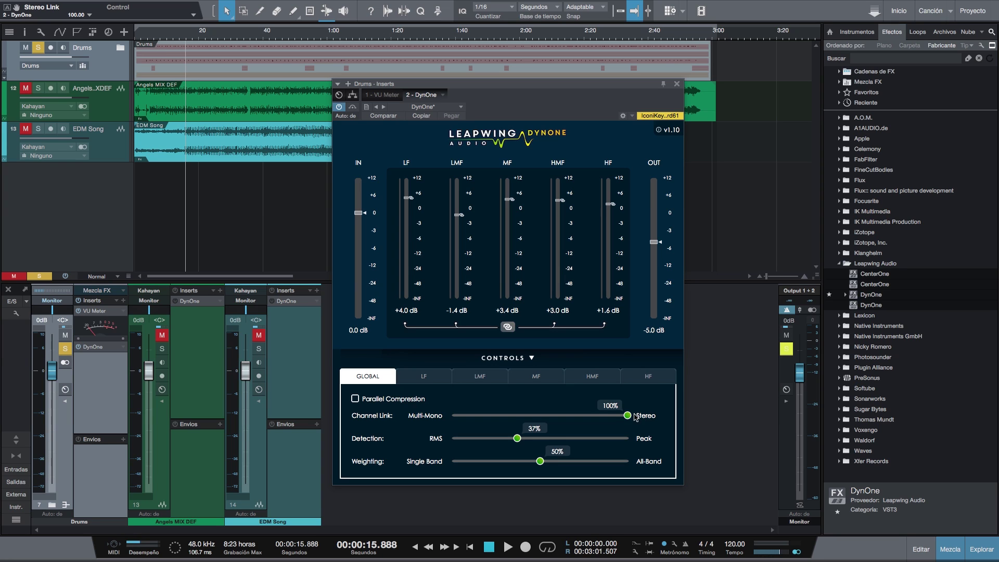
pyautogui.moveTo(628, 415); pyautogui.dragTo(466, 417)
pyautogui.doubleClick(483, 416)
pyautogui.click(483, 417)
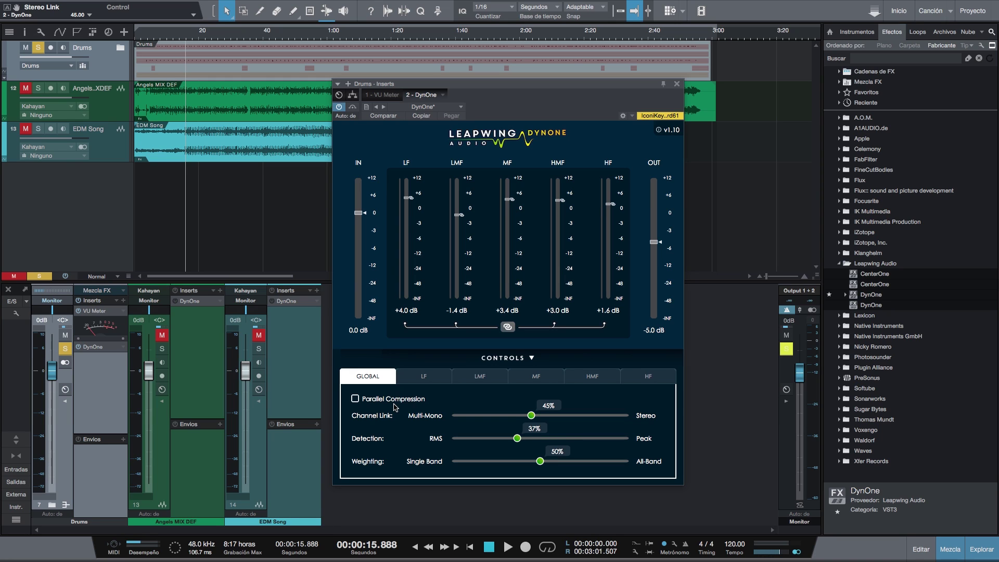
# Step: Play the drums with parallel compression off and lower the linked band gains until LF is at -71.3 dB
pyautogui.click(363, 401)
pyautogui.click(356, 400)
pyautogui.press('space')
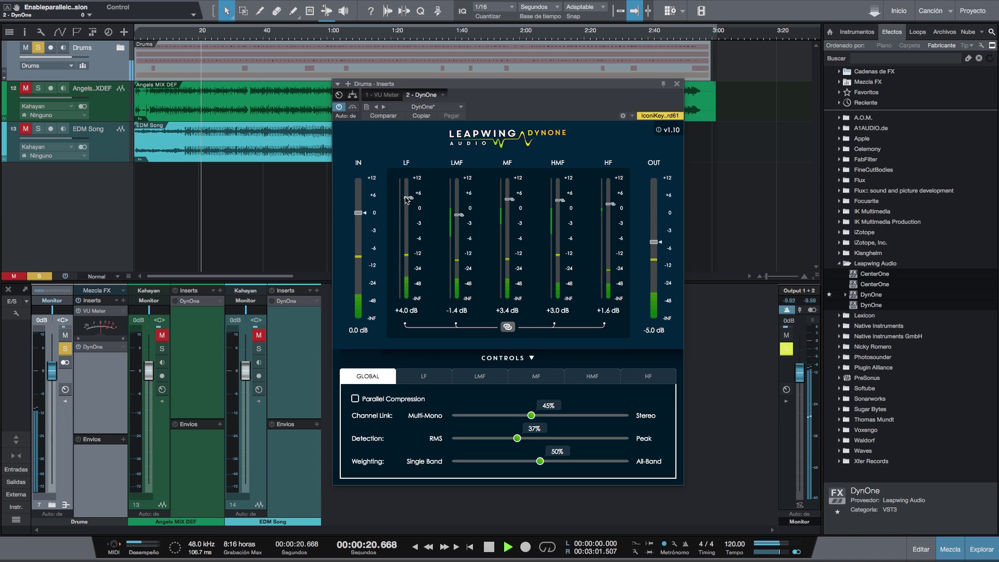
pyautogui.moveTo(408, 200); pyautogui.dragTo(405, 293)
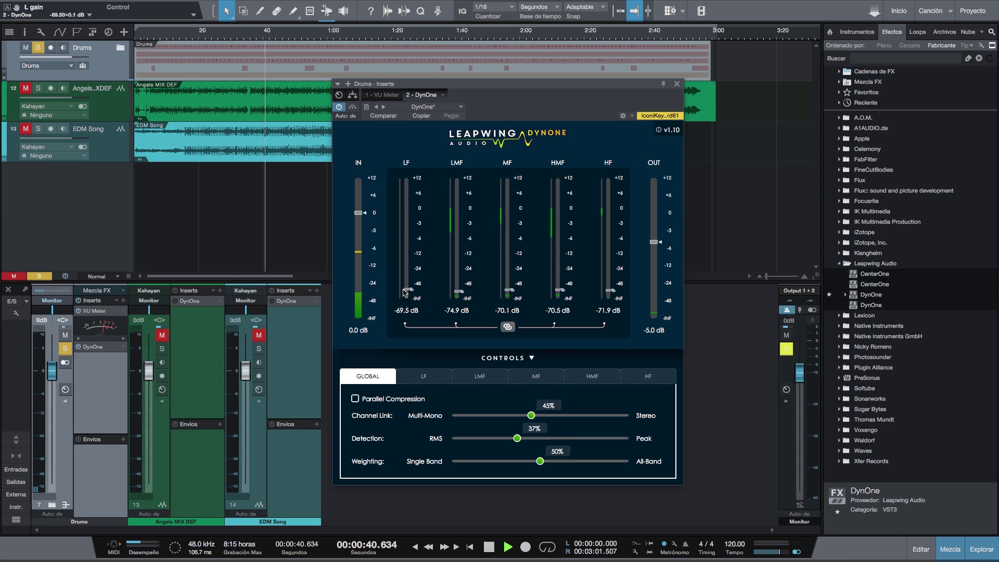
pyautogui.moveTo(403, 291); pyautogui.dragTo(404, 293)
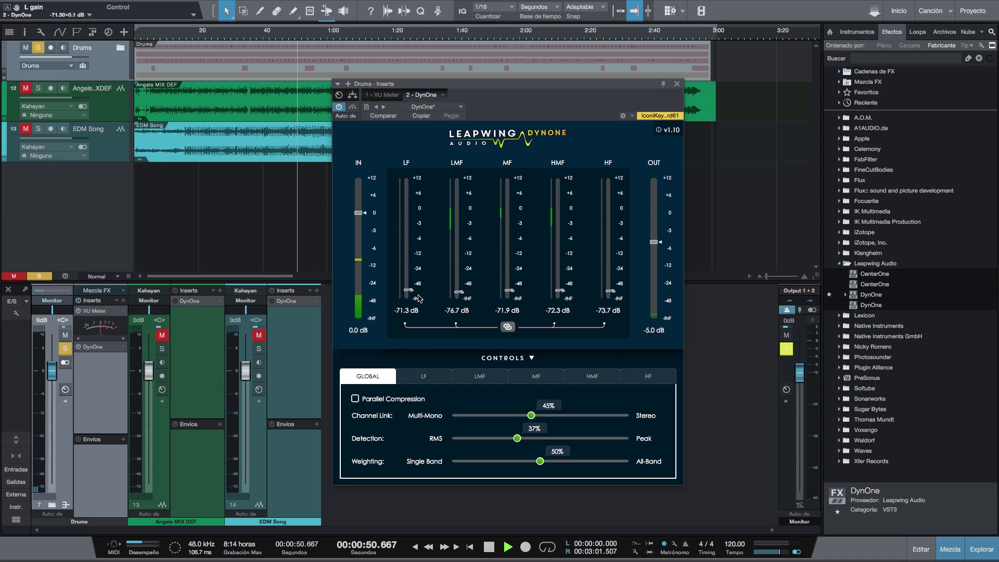
# Step: Enable parallel compression and raise the linked band gains until LF is at +1.7 dB
pyautogui.click(355, 398)
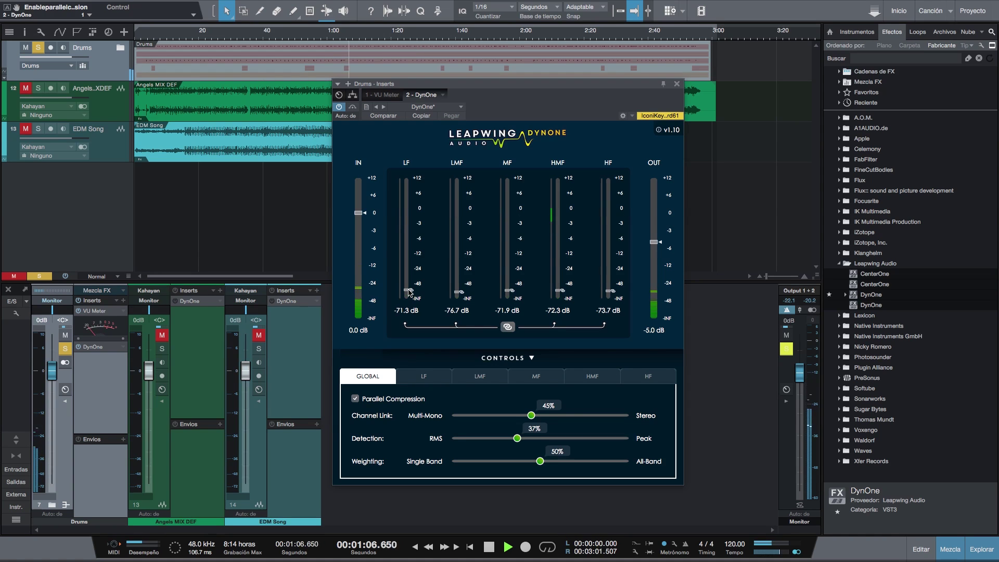
pyautogui.moveTo(407, 294); pyautogui.dragTo(411, 203)
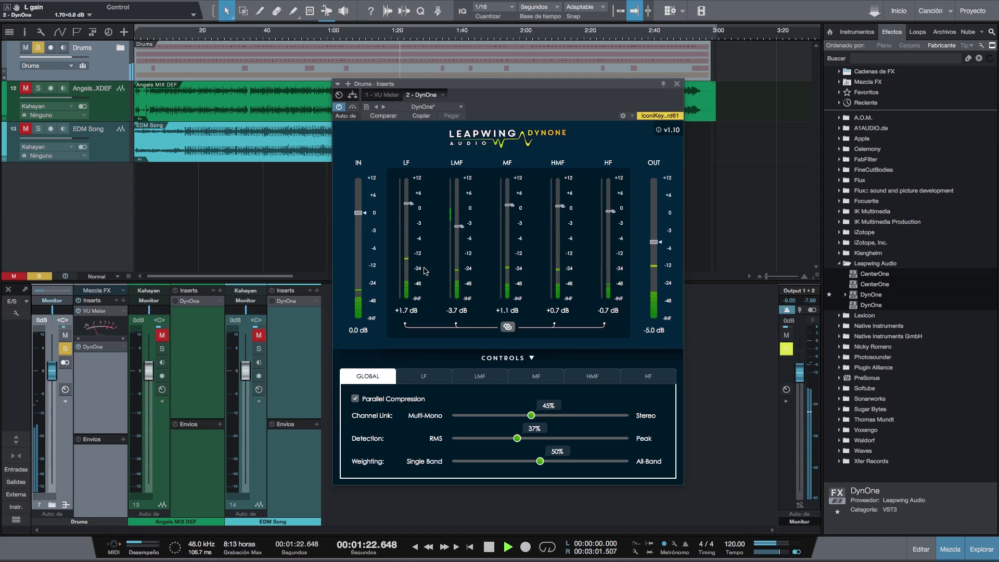
pyautogui.press('space')
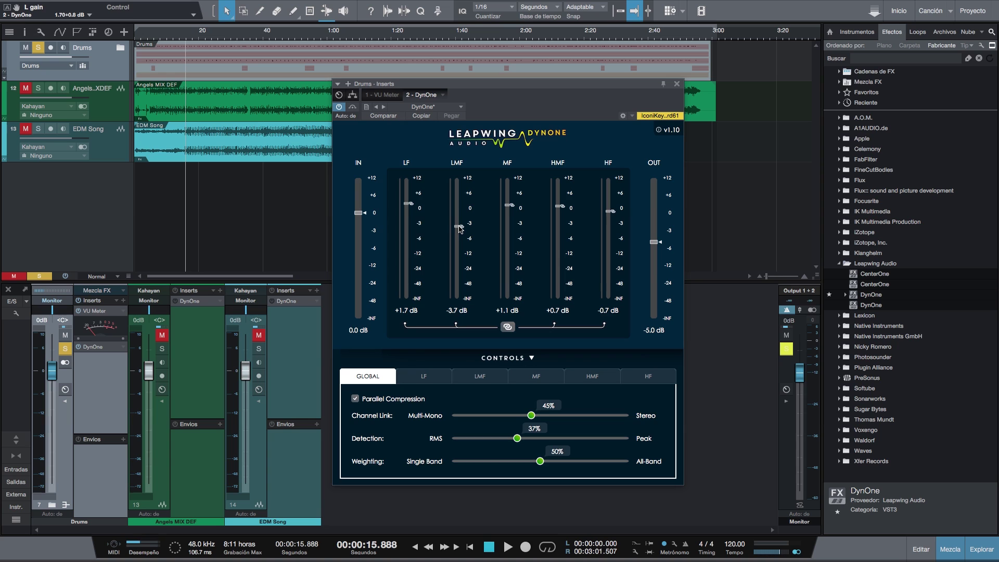
# Step: Audition the drums while fine-tuning the linked band gains to put LMF at -3.6 dB
pyautogui.press('space')
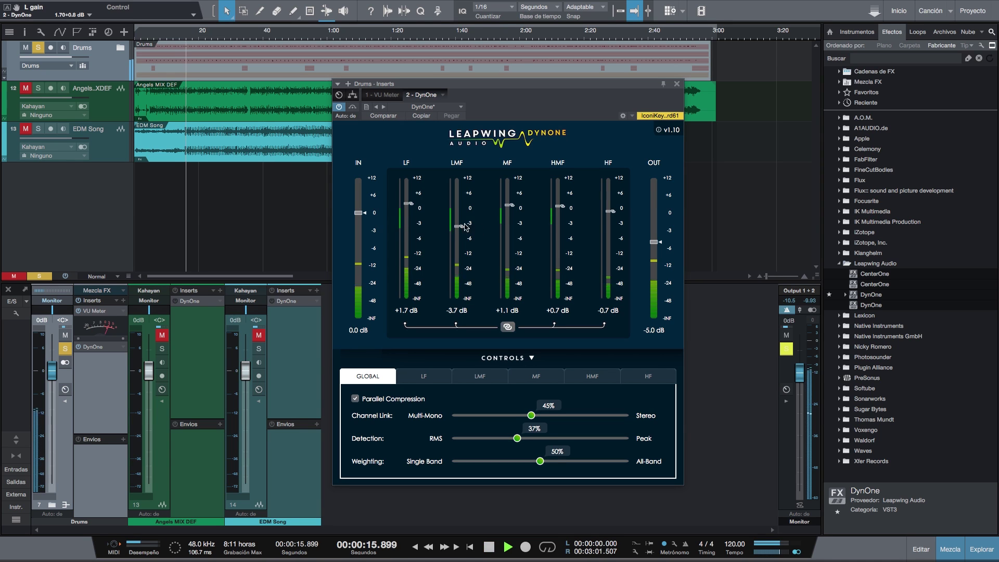
pyautogui.moveTo(459, 227); pyautogui.dragTo(459, 229)
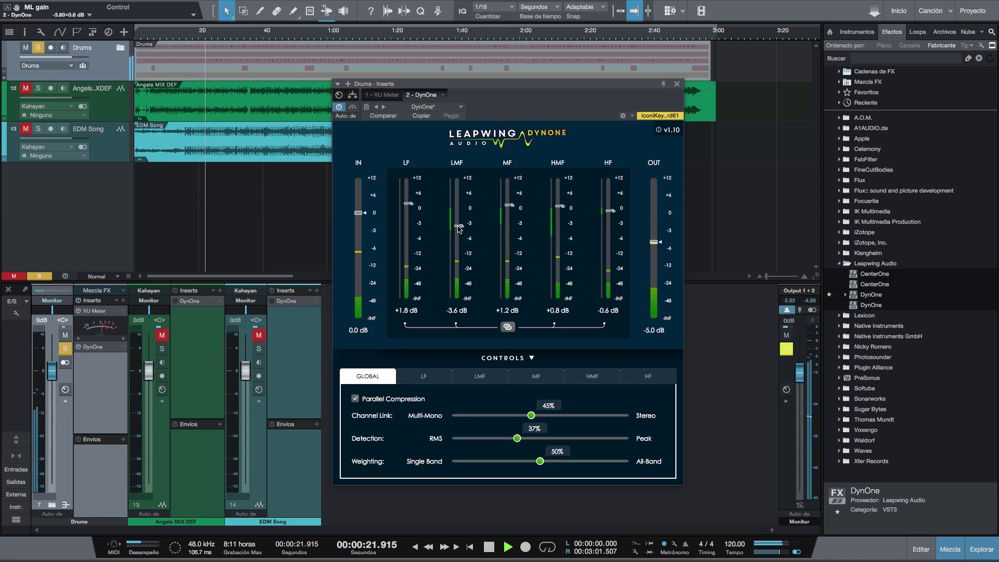
pyautogui.press('space')
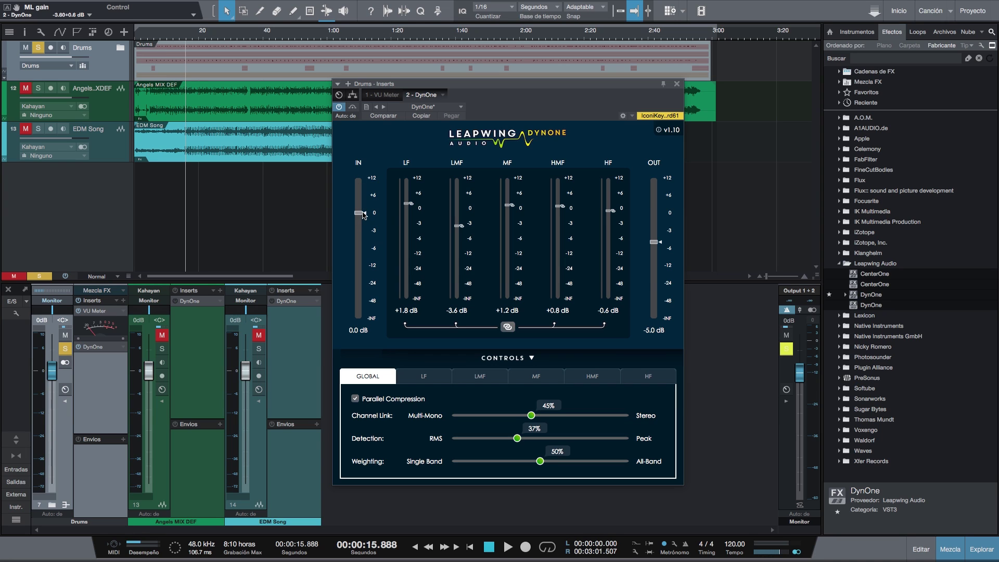
# Step: Try the input gain fader, resetting it to 0.0 dB, and switch DynOne off and on again
pyautogui.moveTo(362, 215)
pyautogui.mouseDown()
pyautogui.moveTo(359, 247)
pyautogui.moveTo(356, 214)
pyautogui.mouseUp()
pyautogui.doubleClick(350, 212)
pyautogui.click(340, 106)
pyautogui.click(340, 107)
# Step: View the LF band's settings and return to the global settings
pyautogui.click(424, 377)
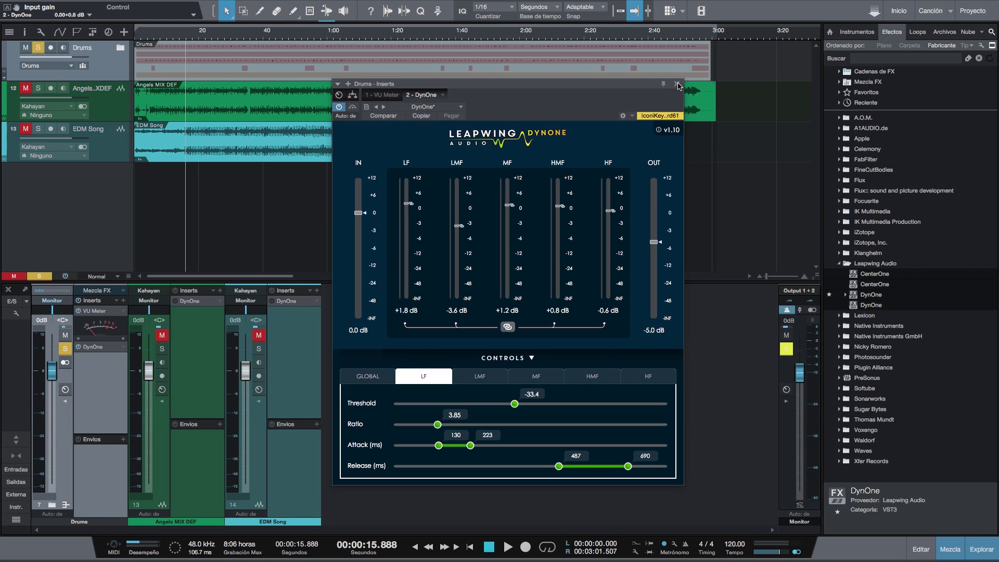
pyautogui.click(369, 379)
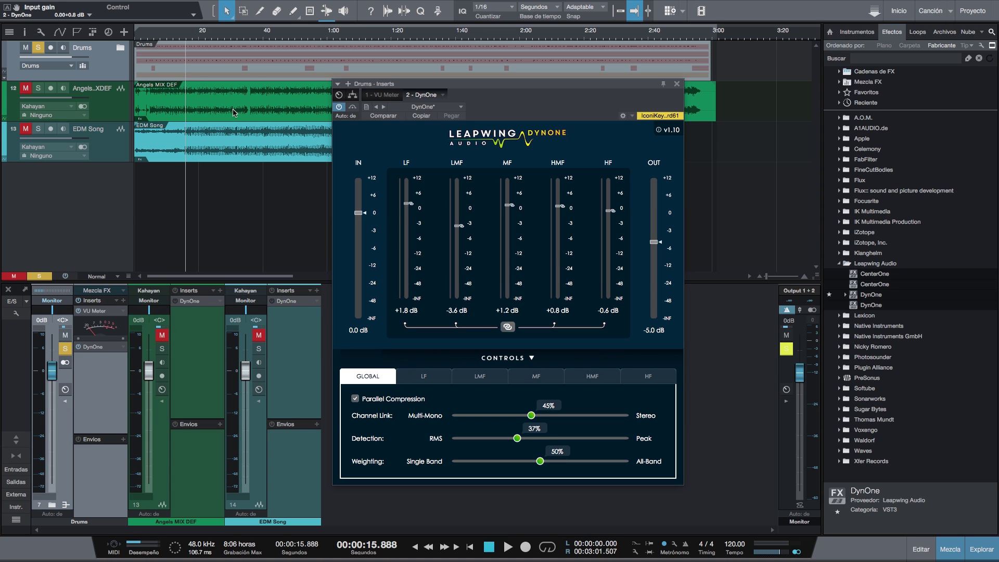
# Step: Play the drums from about 11 seconds and toggle DynOne's bypass repeatedly to compare processed and unprocessed sound
pyautogui.click(169, 39)
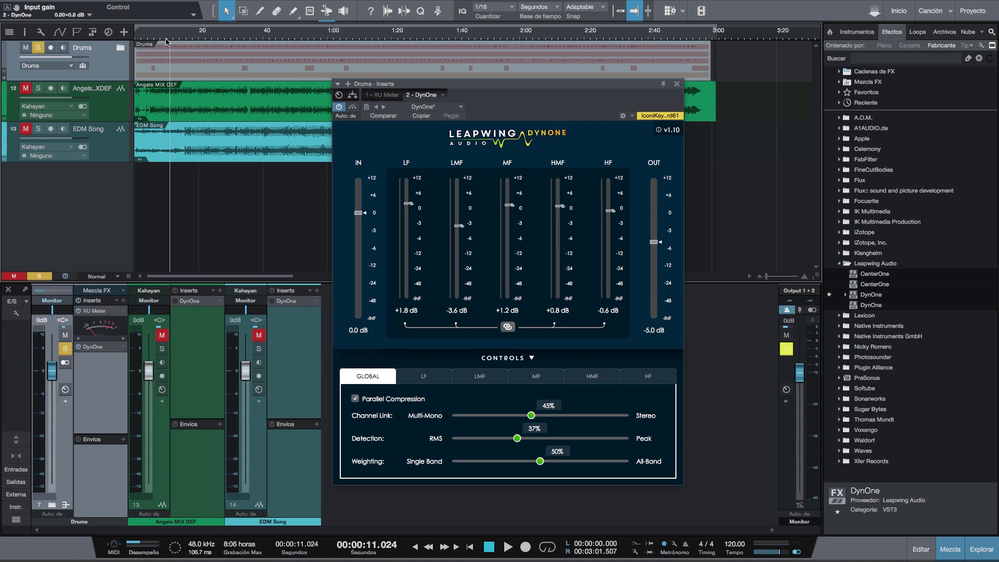
pyautogui.press('space')
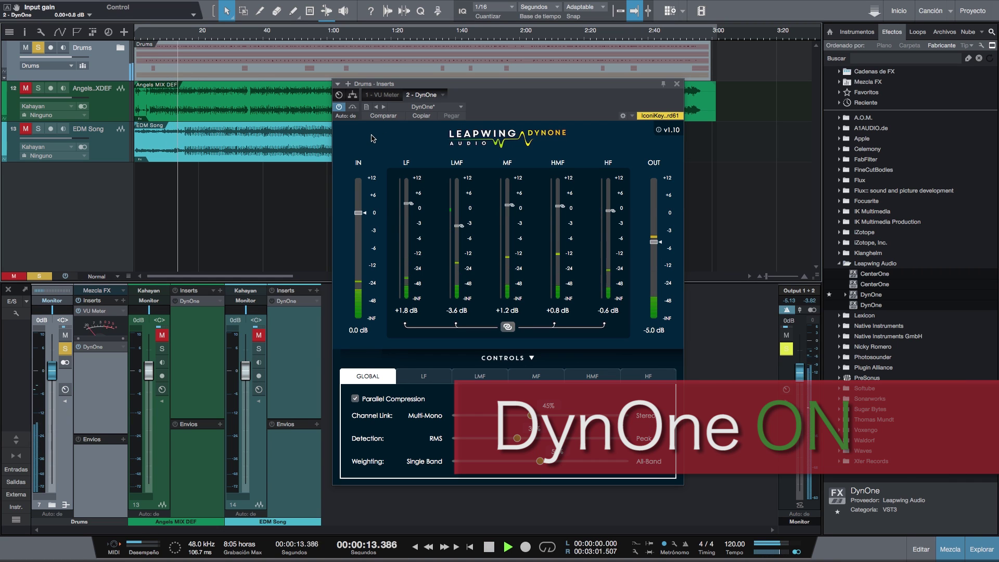
pyautogui.click(353, 107)
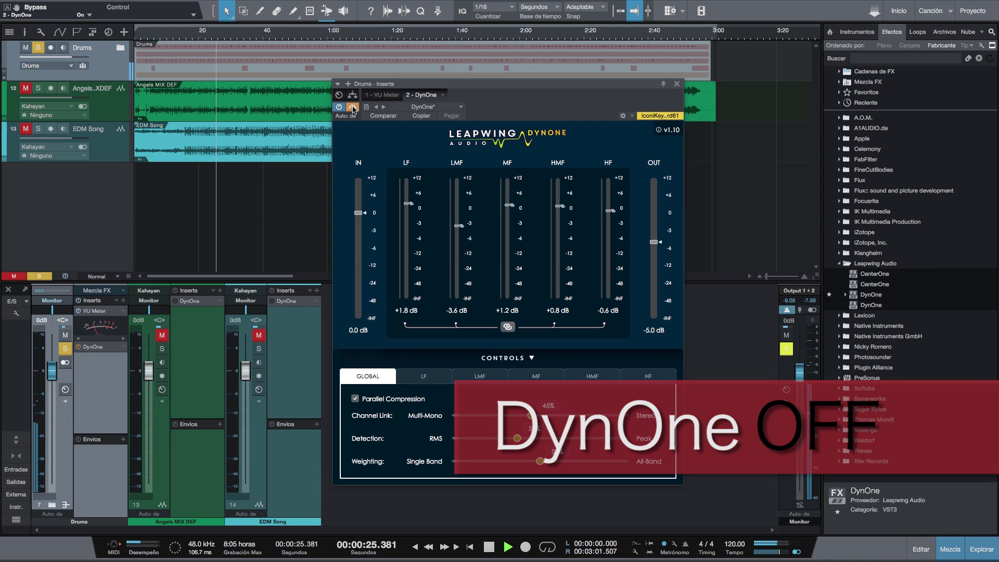
pyautogui.click(353, 107)
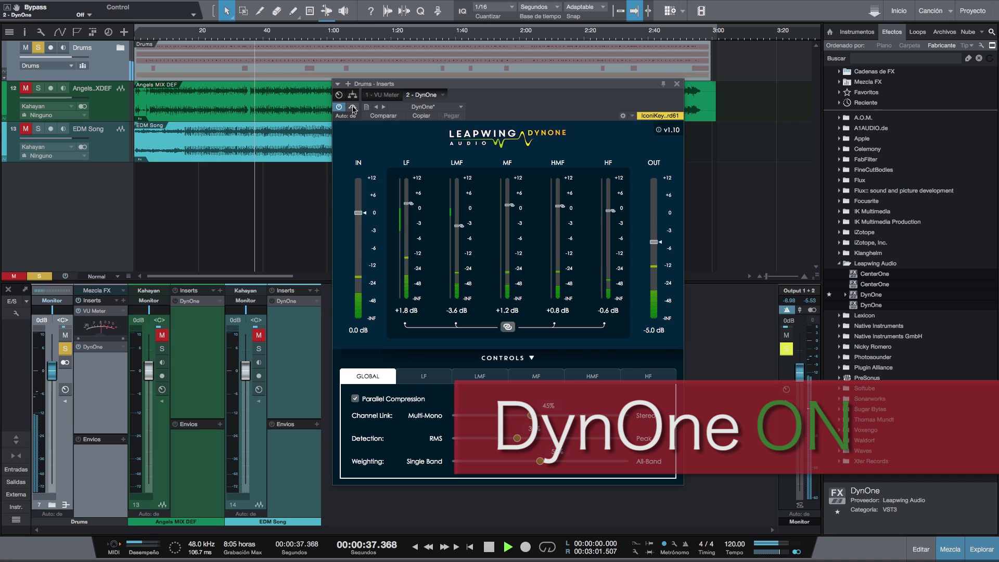
pyautogui.click(353, 107)
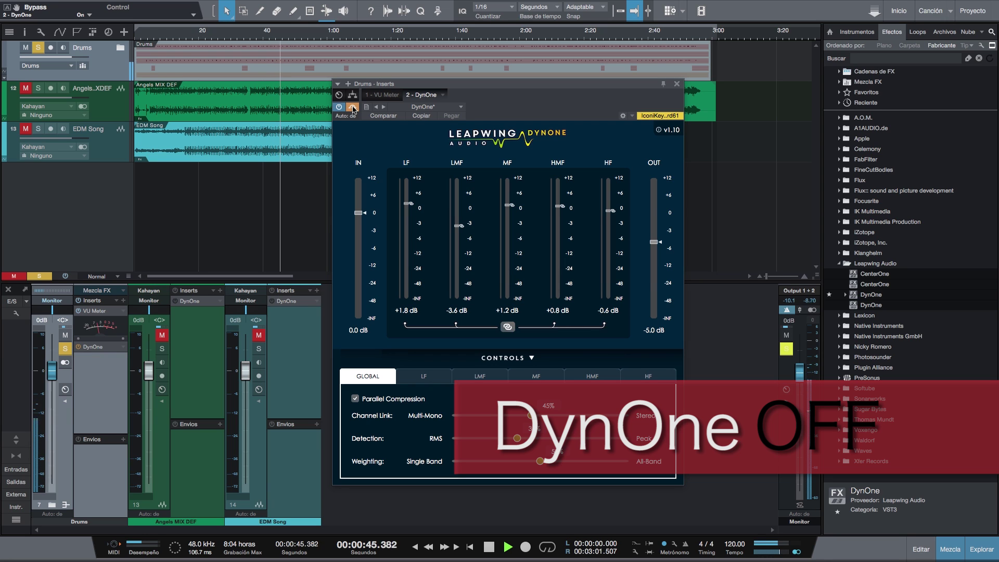
pyautogui.click(353, 108)
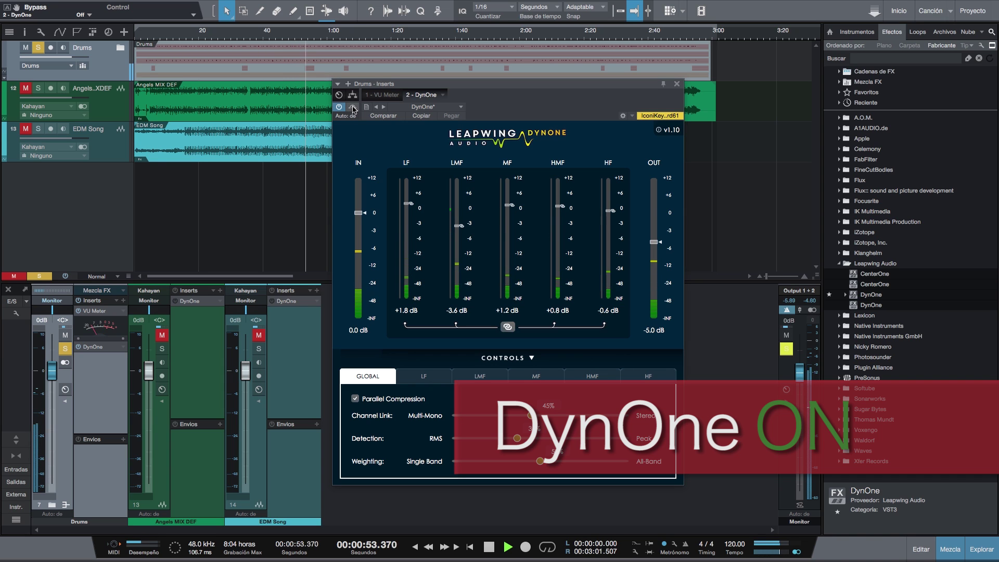
pyautogui.click(353, 108)
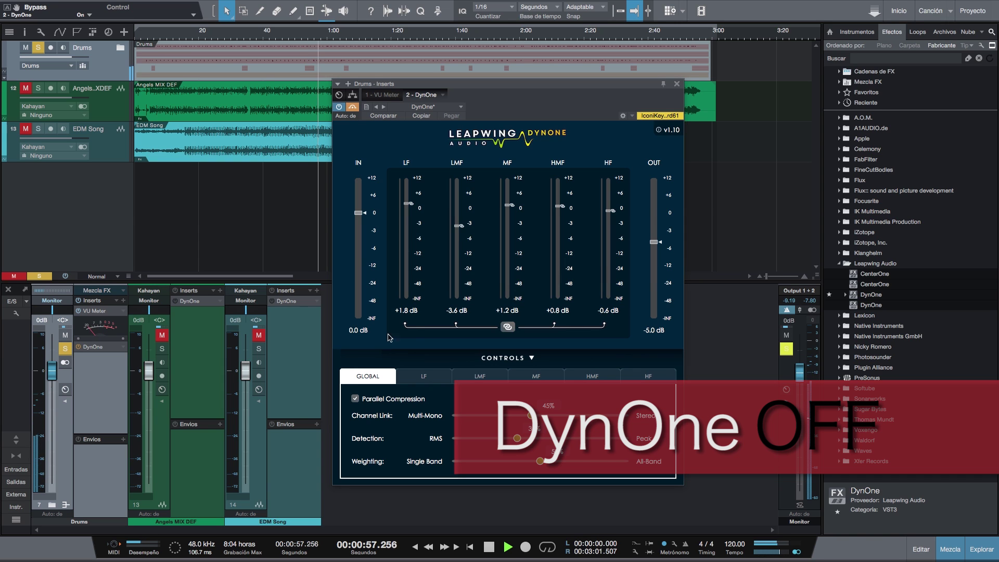
# Step: Close the plug-in window and reopen DynOne from the Drums channel's inserts
pyautogui.hotkey('ctrl', 'w')
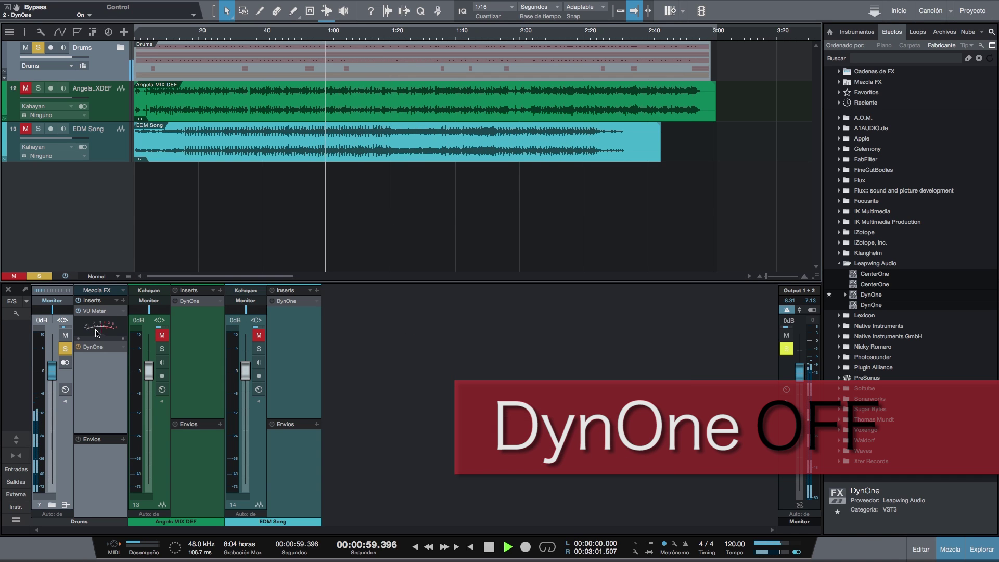
pyautogui.click(93, 347)
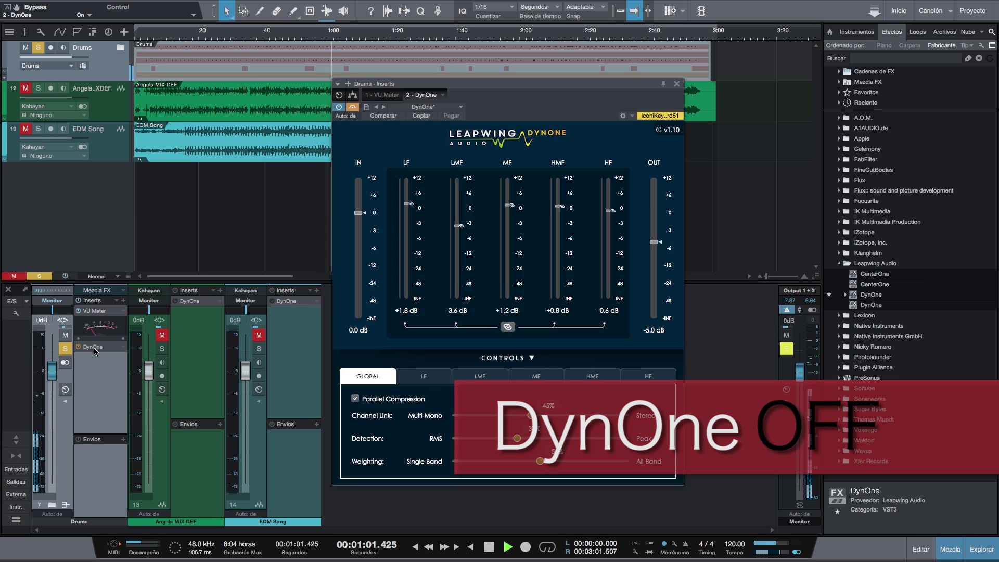
# Step: Switch DynOne's bypass off and on again on the playing drums to compare the sound, and stop playback
pyautogui.click(353, 107)
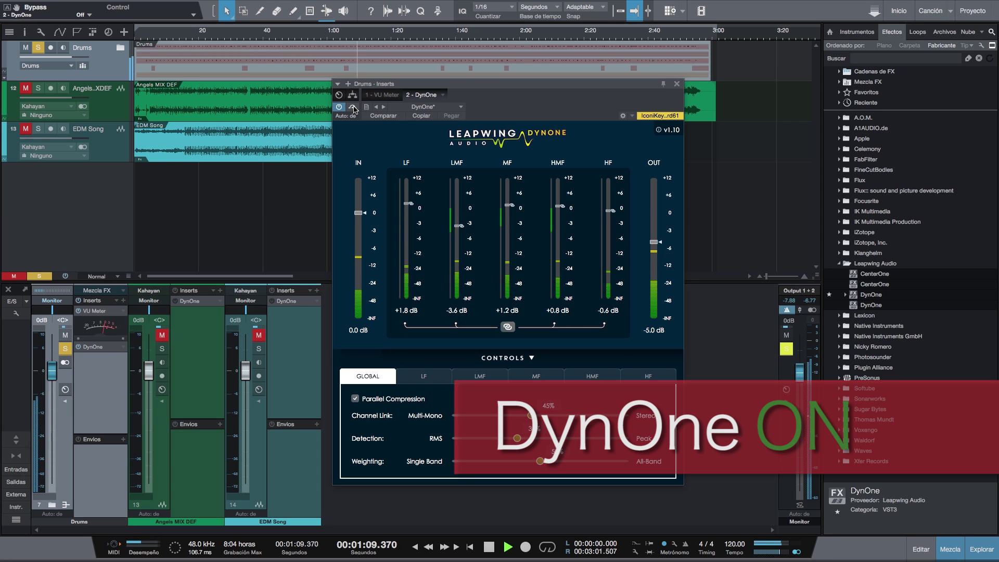
pyautogui.click(353, 107)
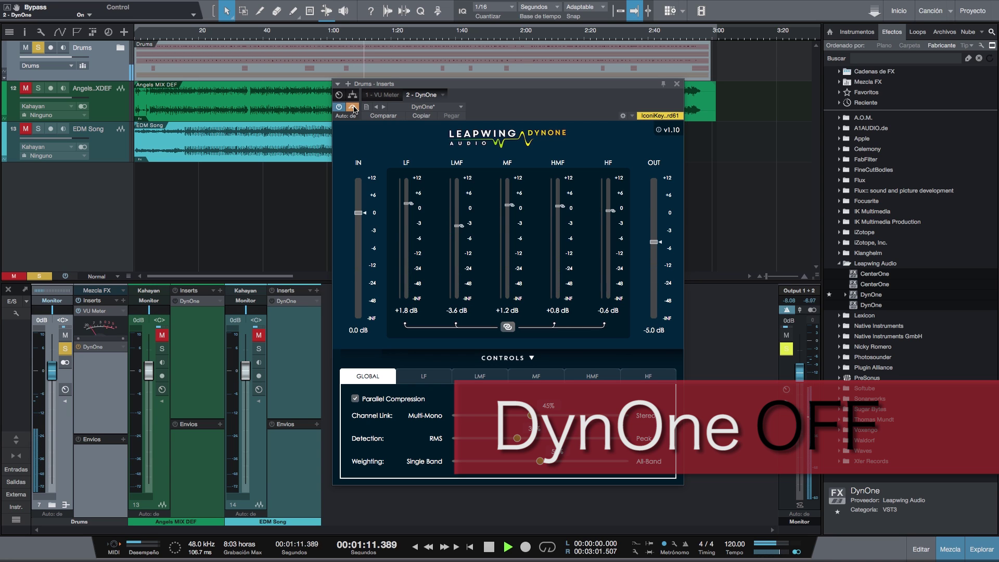
pyautogui.press('space')
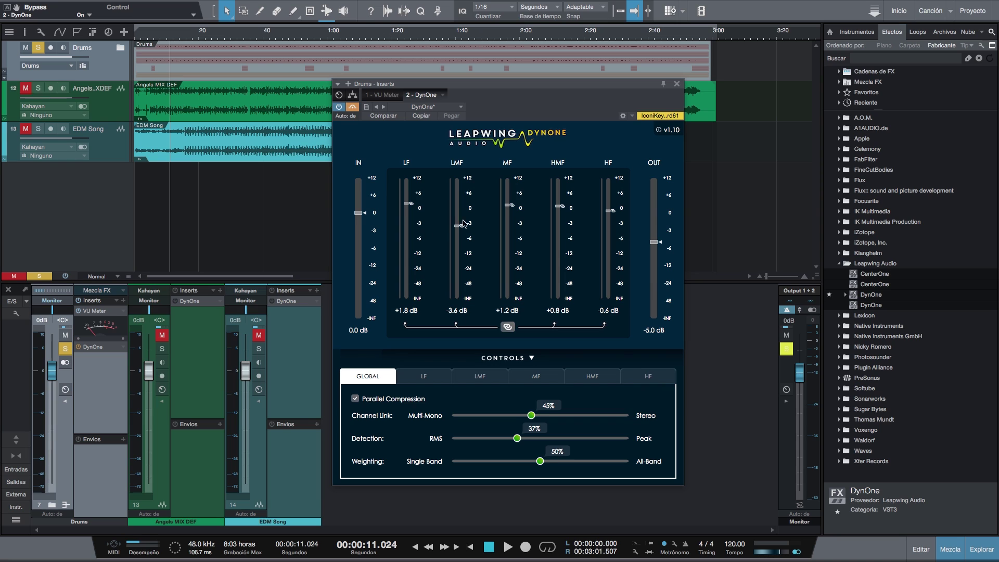
# Step: Solo the Angels MIX DEF track, open its DynOne insert and activate the plug-in
pyautogui.click(167, 436)
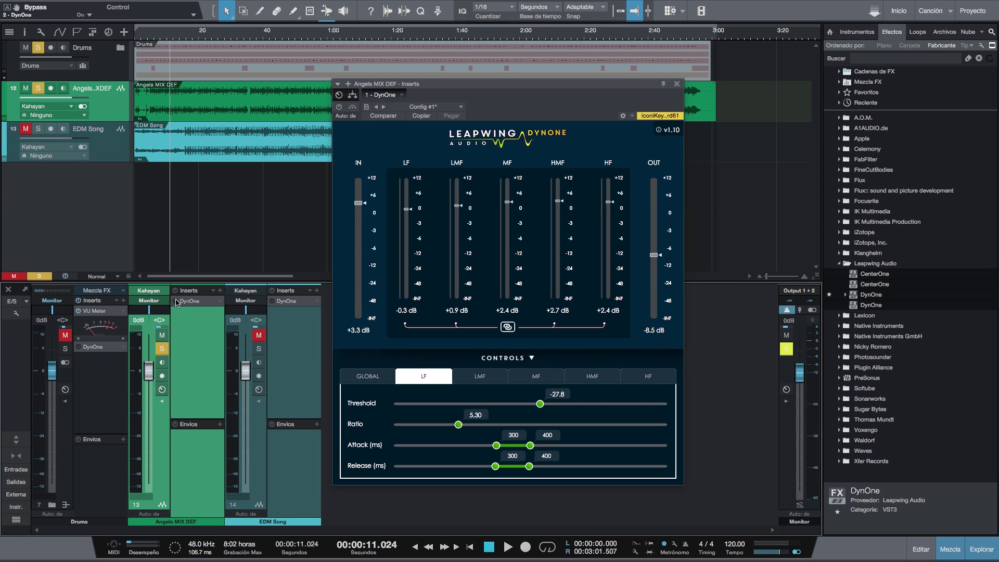
pyautogui.click(176, 302)
pyautogui.click(200, 301)
pyautogui.click(199, 301)
# Step: Play Angels MIX DEF from about 11 seconds, toggling DynOne's bypass repeatedly to compare processed and unprocessed sound, and stop playback
pyautogui.press('space')
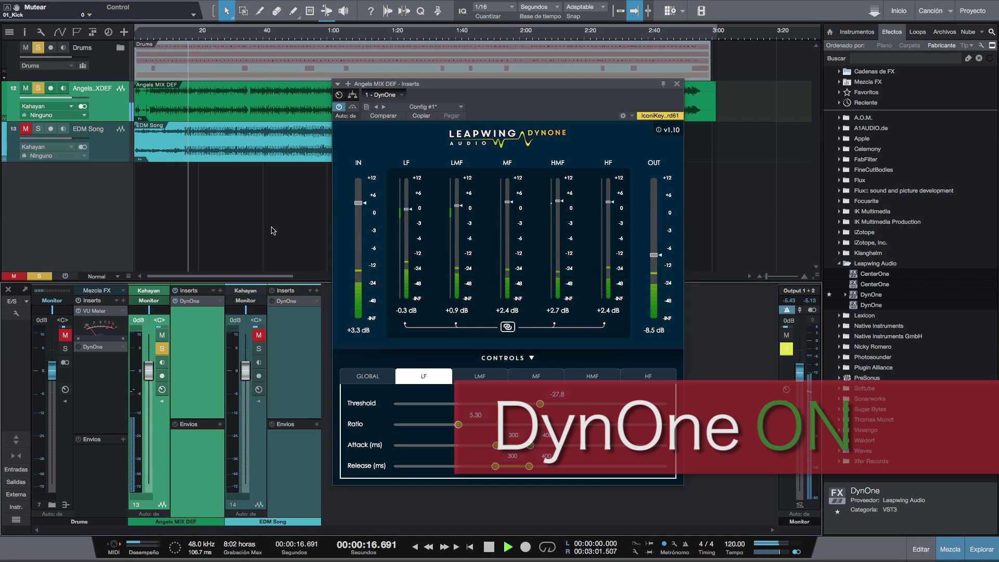
pyautogui.click(353, 108)
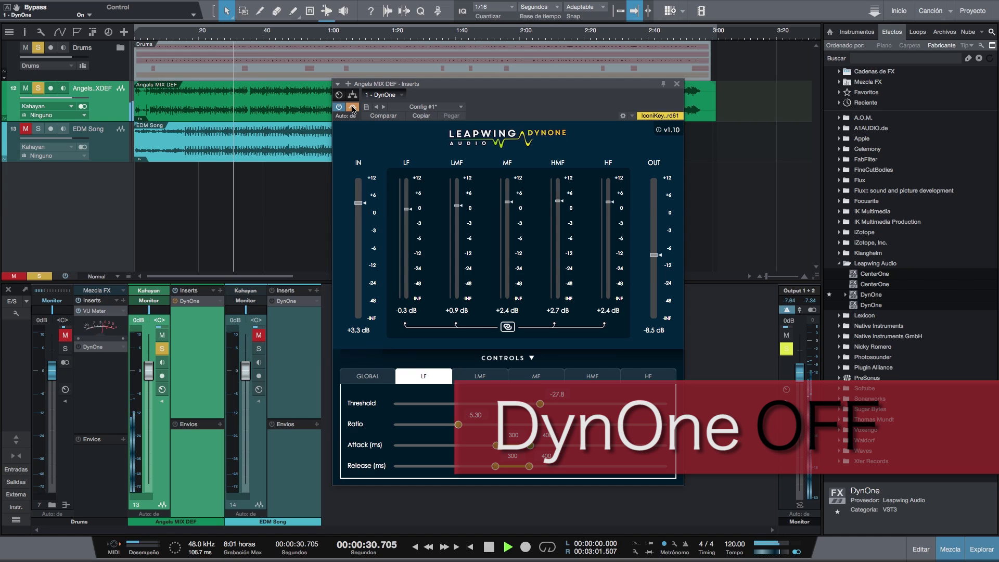
pyautogui.click(353, 108)
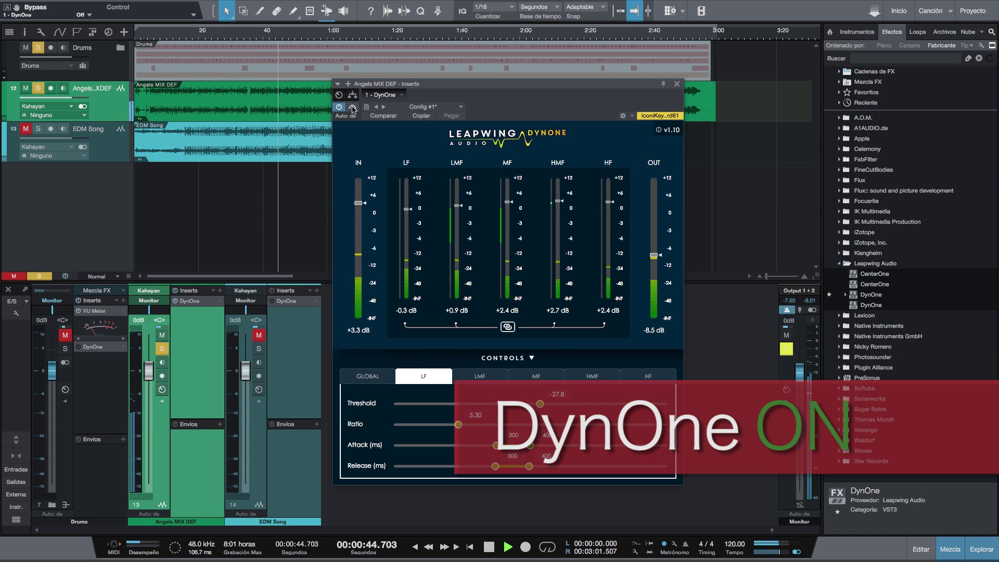
pyautogui.click(352, 107)
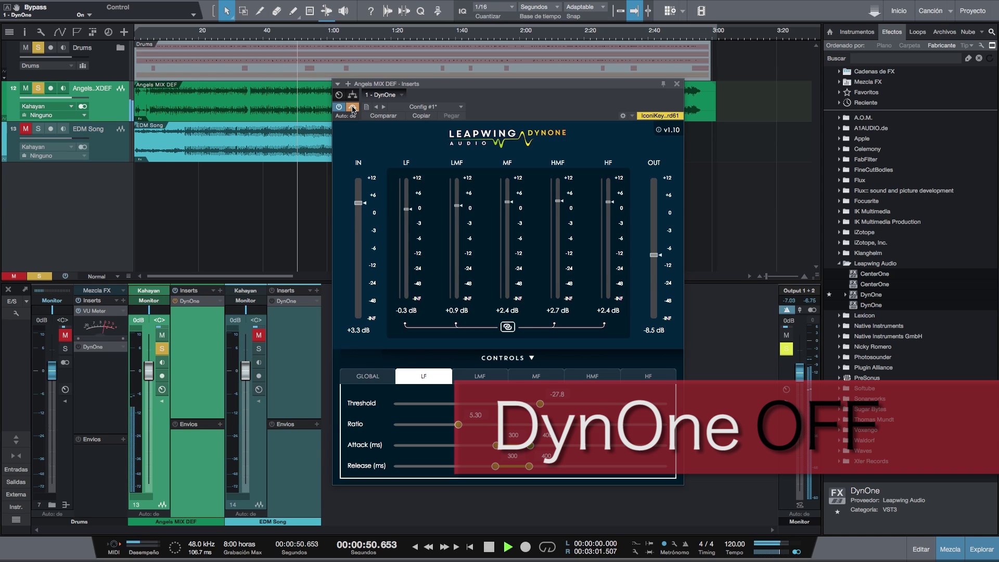
pyautogui.click(352, 107)
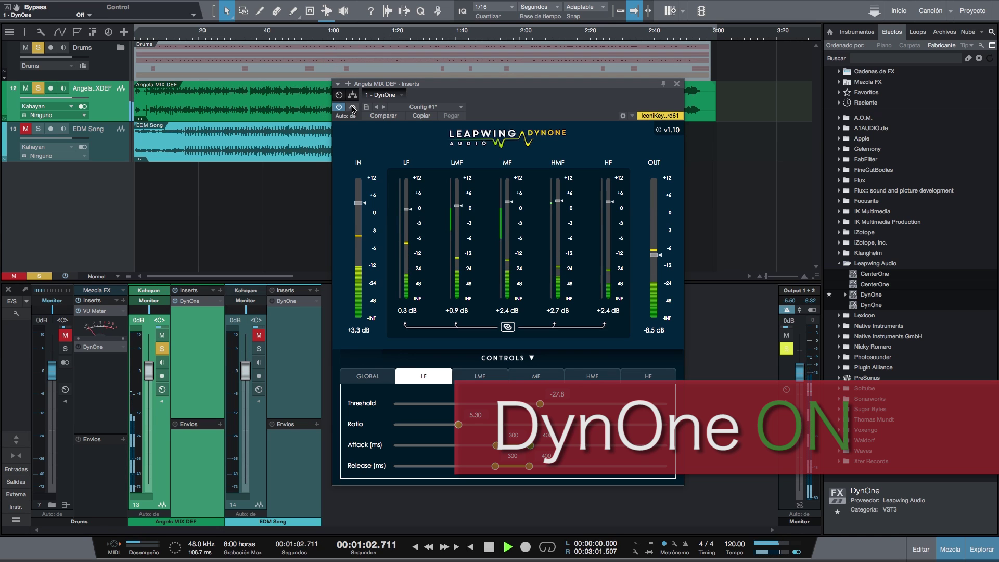
pyautogui.click(352, 107)
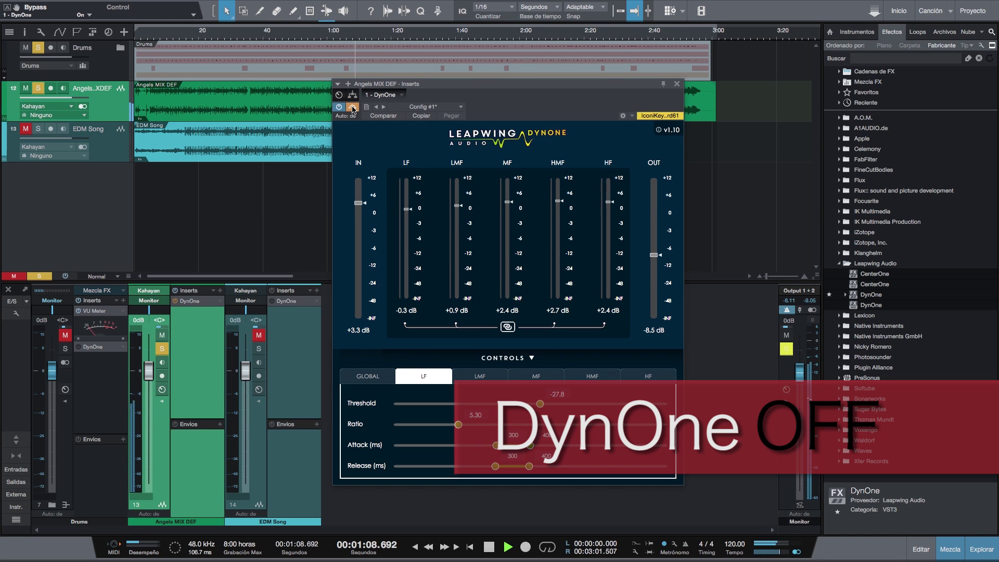
pyautogui.click(352, 107)
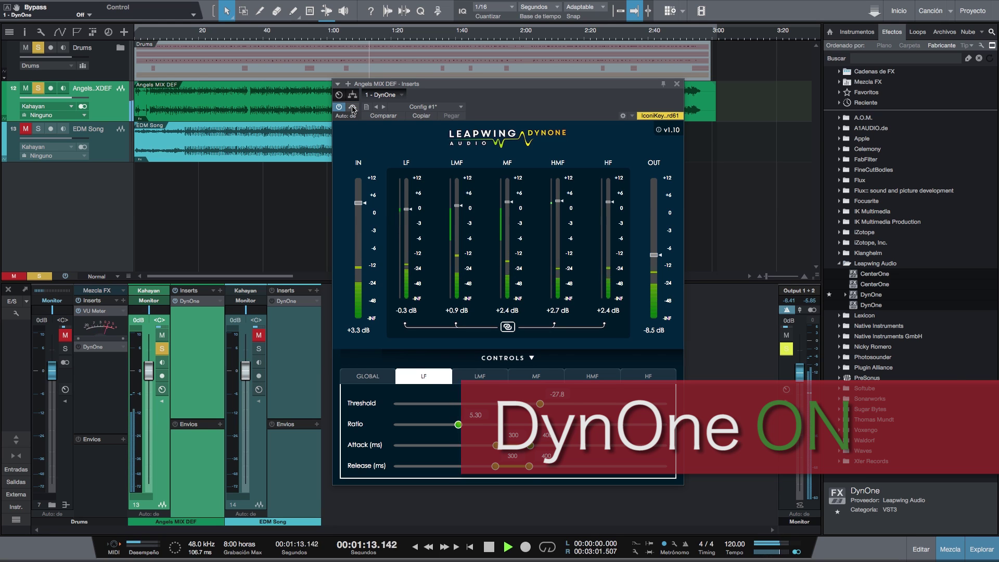
pyautogui.press('space')
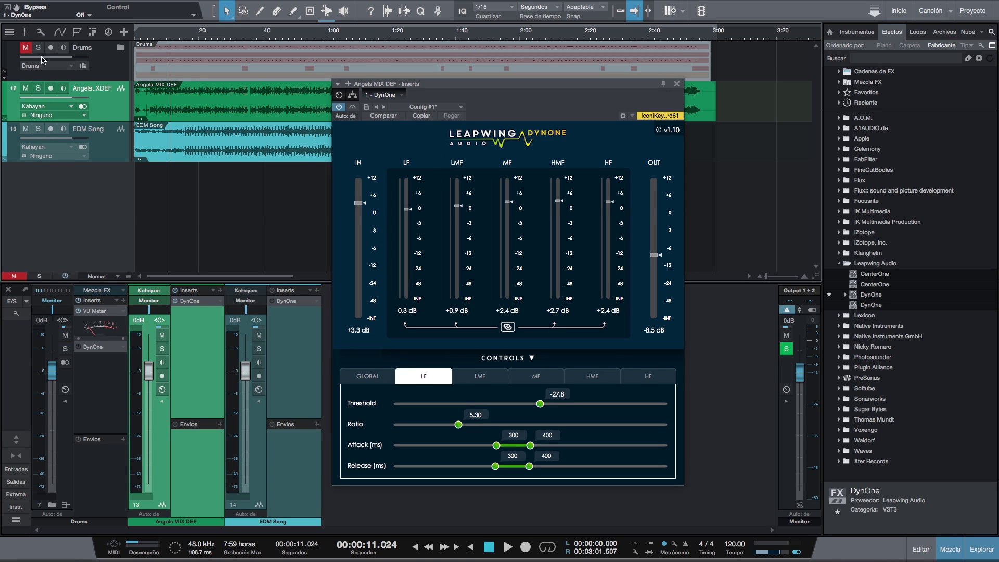
# Step: Solo the EDM Song track and open its DynOne insert in place of the Angels MIX DEF one
pyautogui.click(38, 130)
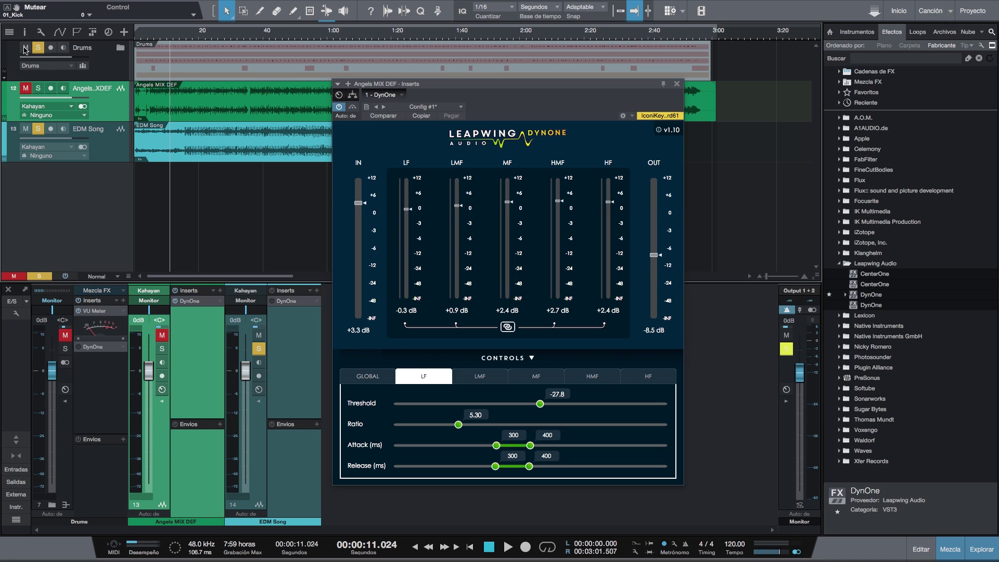
pyautogui.click(181, 302)
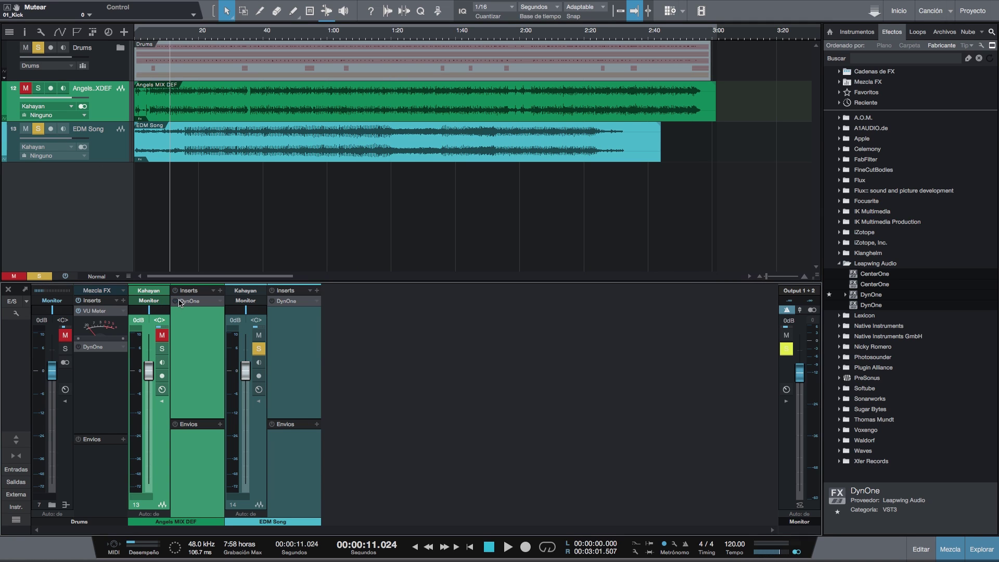
pyautogui.click(288, 302)
# Step: Set the playback start to about 1:53 on the timeline and activate DynOne on the EDM Song track
pyautogui.moveTo(234, 107); pyautogui.dragTo(467, 180)
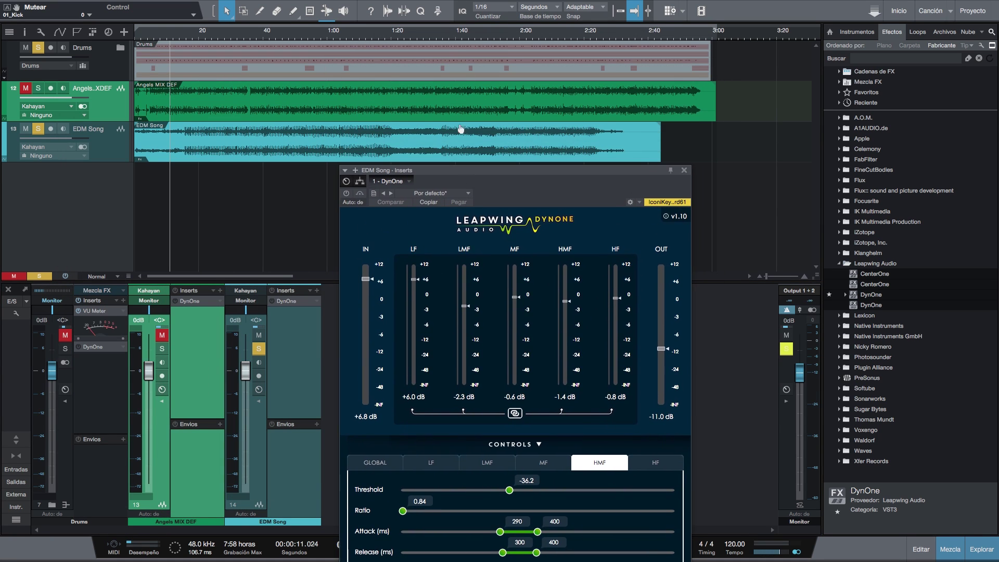
pyautogui.click(501, 35)
pyautogui.moveTo(518, 176); pyautogui.dragTo(506, 72)
pyautogui.click(335, 90)
# Step: Play EDM Song from about 1:53, toggling DynOne's bypass repeatedly to compare processed and unprocessed sound, and stop playback
pyautogui.press('space')
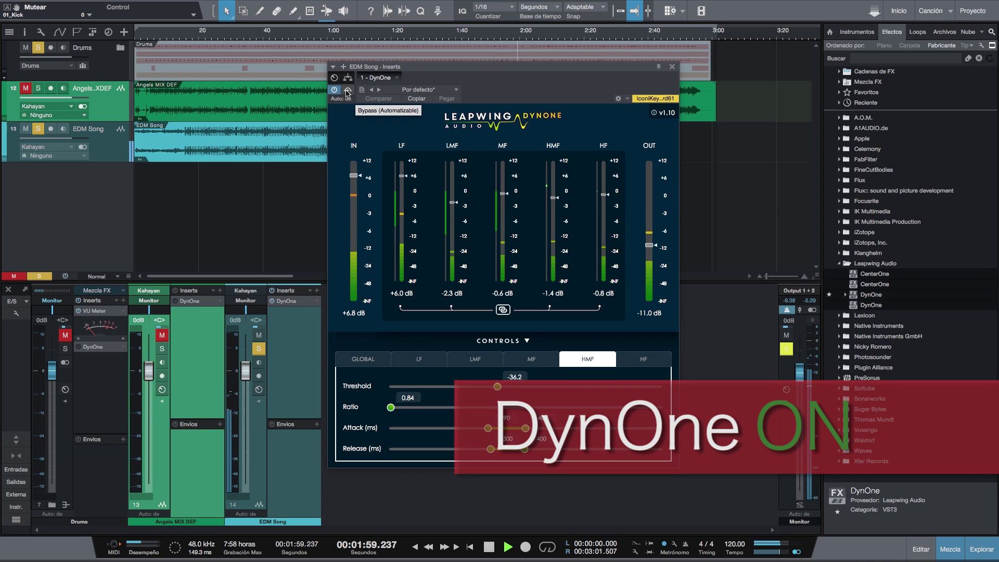
pyautogui.click(347, 91)
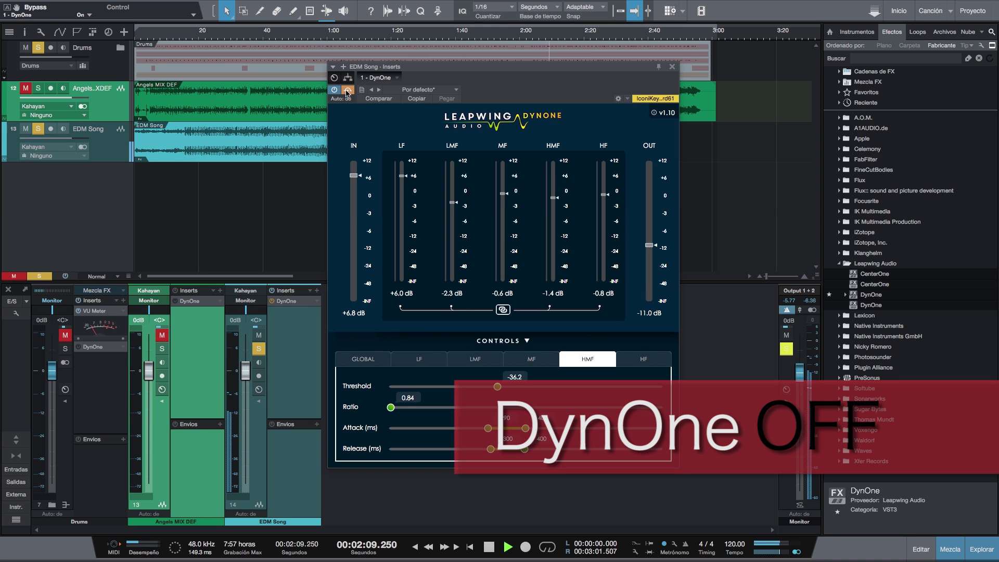
pyautogui.click(348, 91)
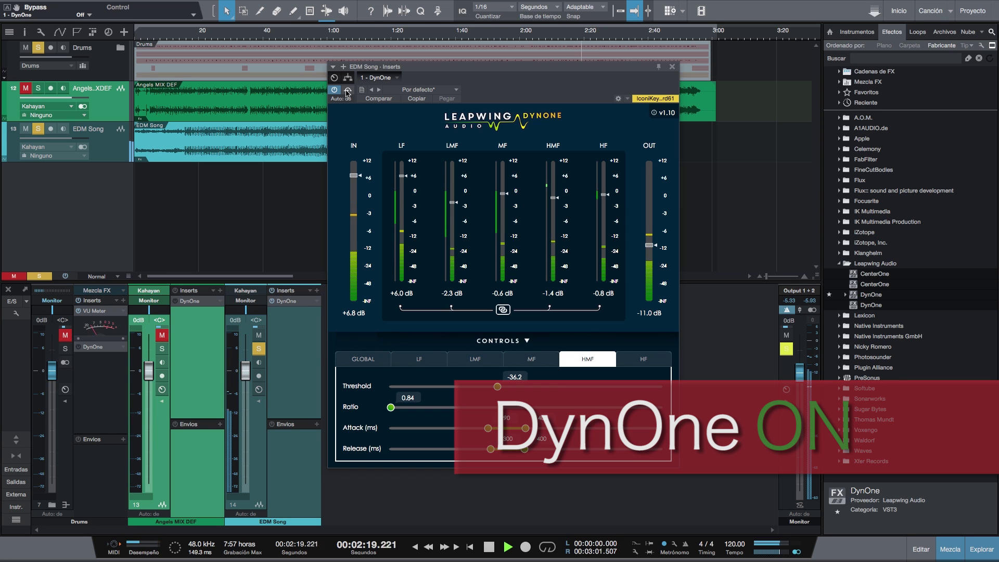
pyautogui.click(348, 90)
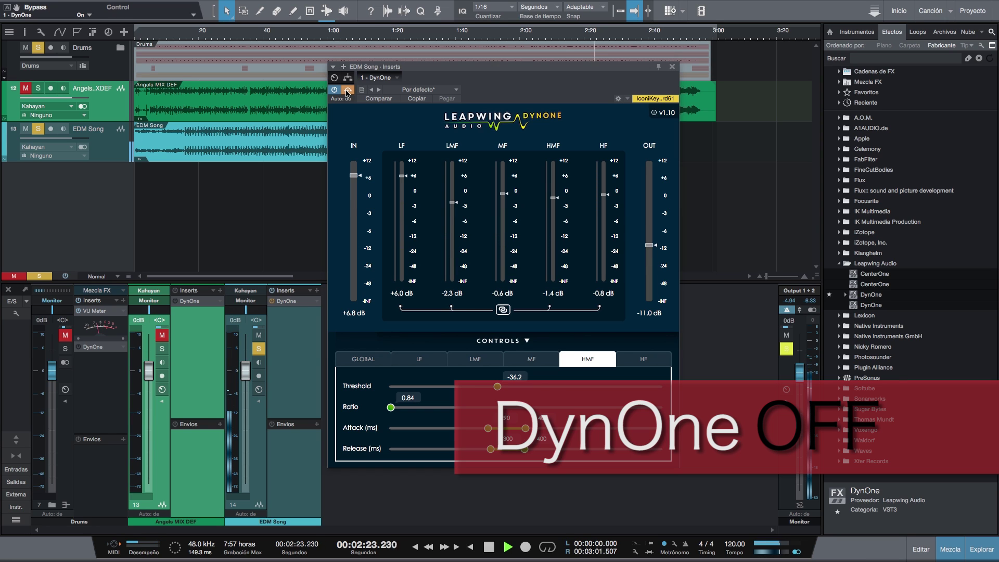
pyautogui.click(348, 90)
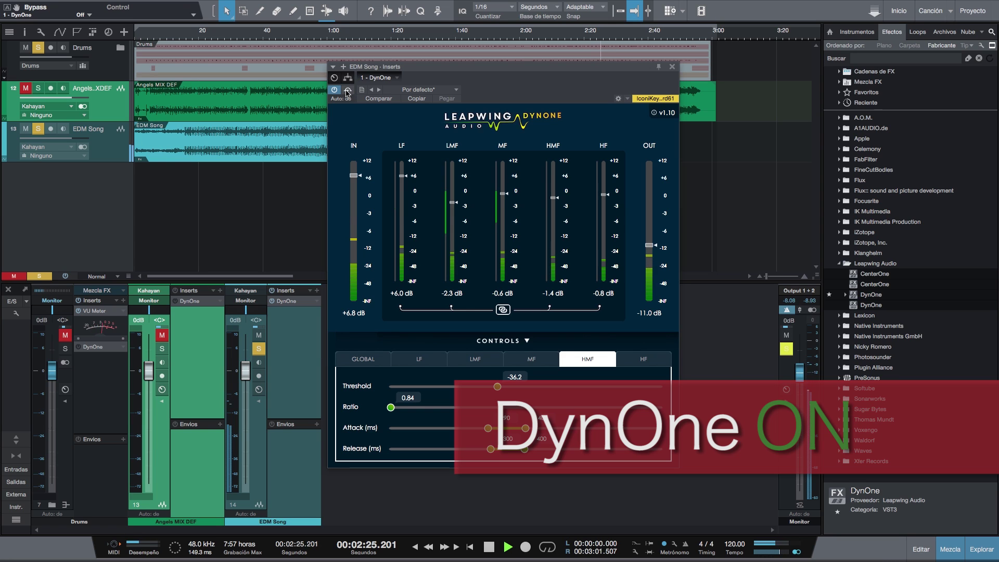
pyautogui.press('space')
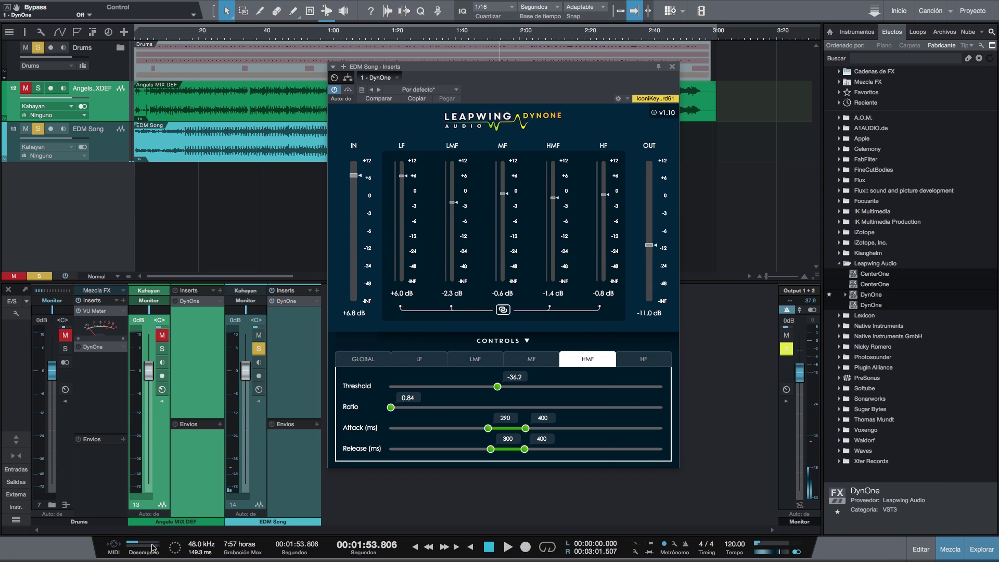